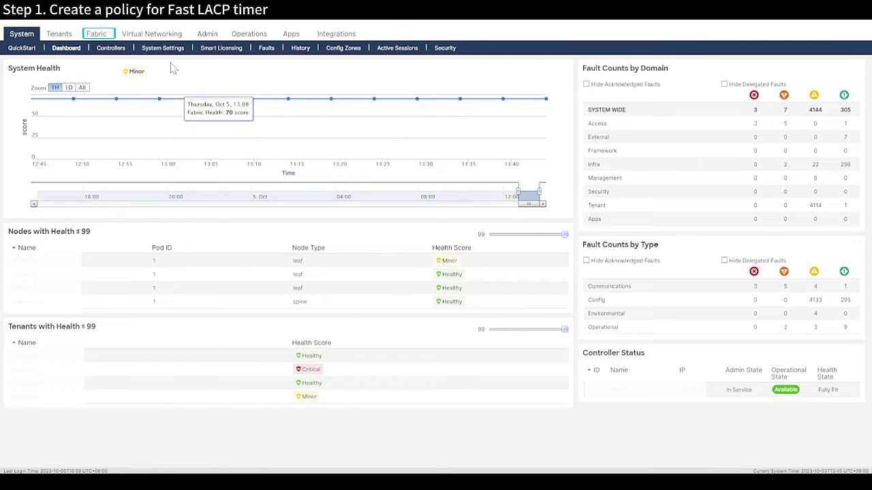
Step: Show the Port Channel Member policies under Fabric Access Policies > Policies > Interface
{"action": "left_click", "coordinate": [93, 38]}
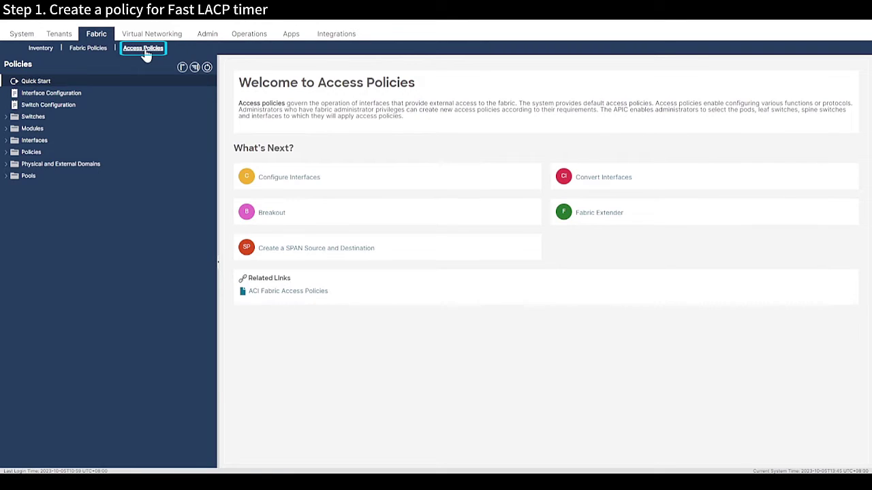
{"action": "left_click", "coordinate": [7, 153]}
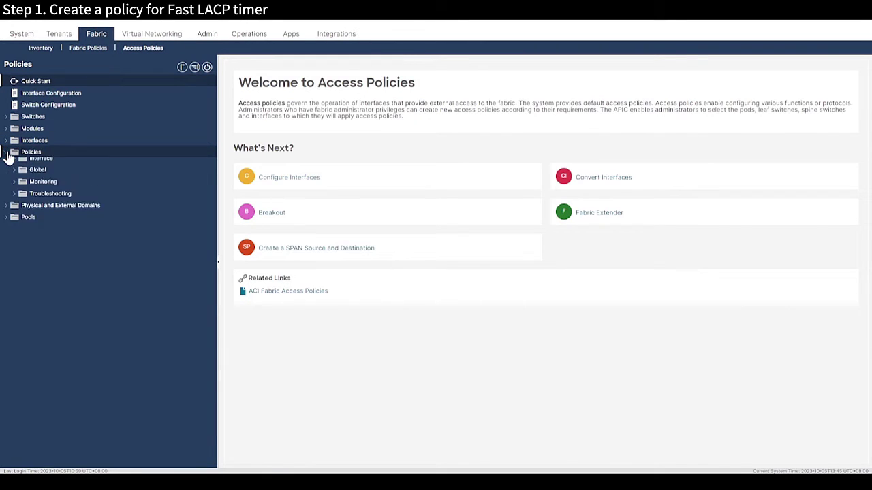
{"action": "left_click", "coordinate": [15, 176]}
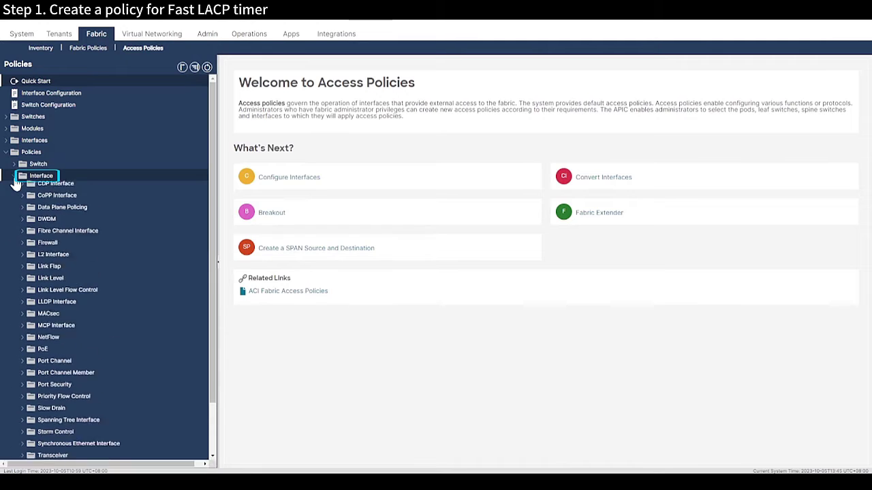
{"action": "scroll", "coordinate": [89, 272], "scroll_direction": "down", "scroll_amount": 1}
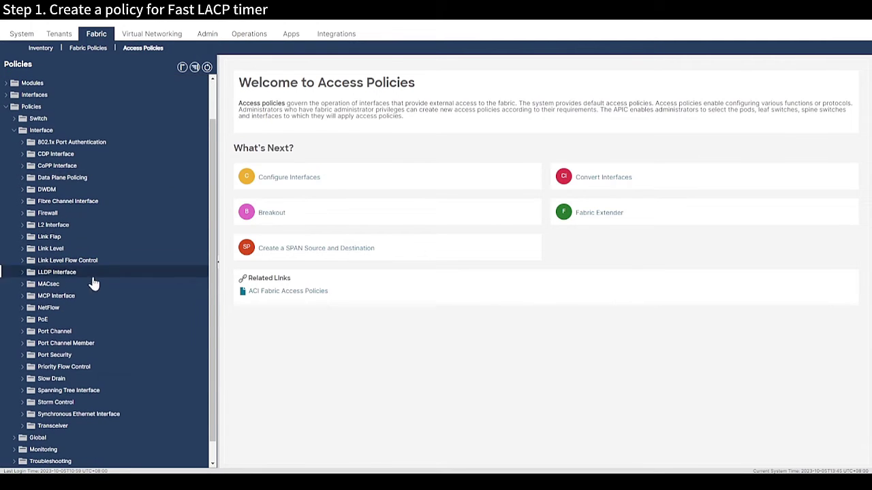
{"action": "left_click", "coordinate": [99, 344]}
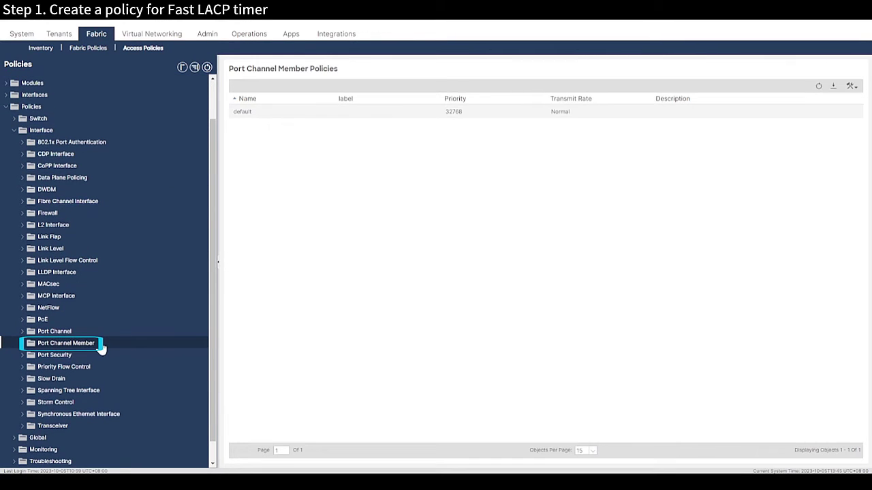
Step: Create a port channel member policy named FastLACP with Fast transmit rate
{"action": "right_click", "coordinate": [100, 346]}
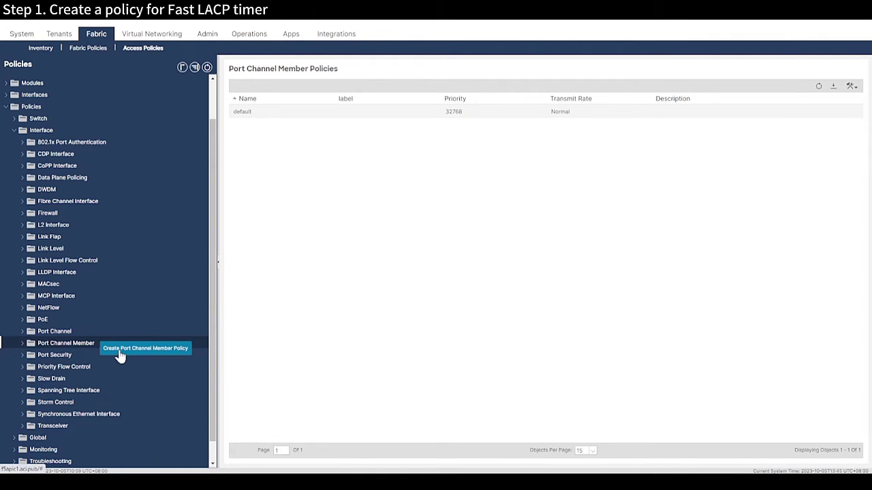
{"action": "left_click", "coordinate": [119, 353]}
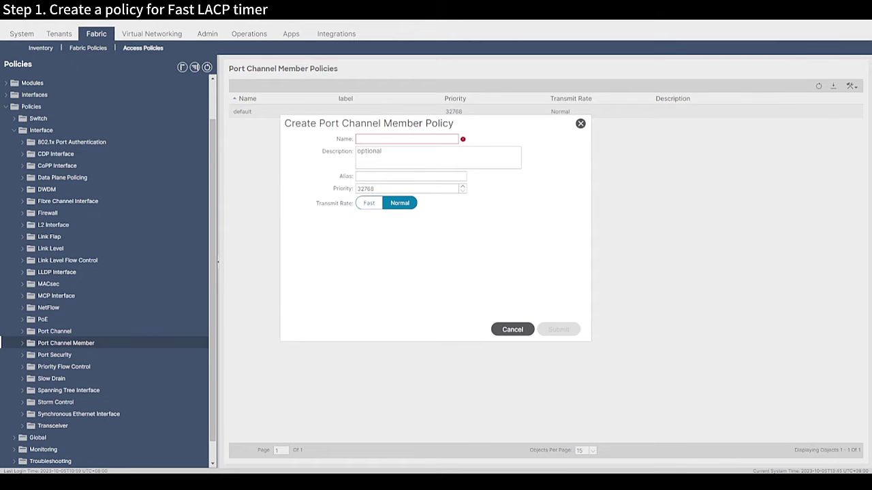
{"action": "type", "text": "FastLACP"}
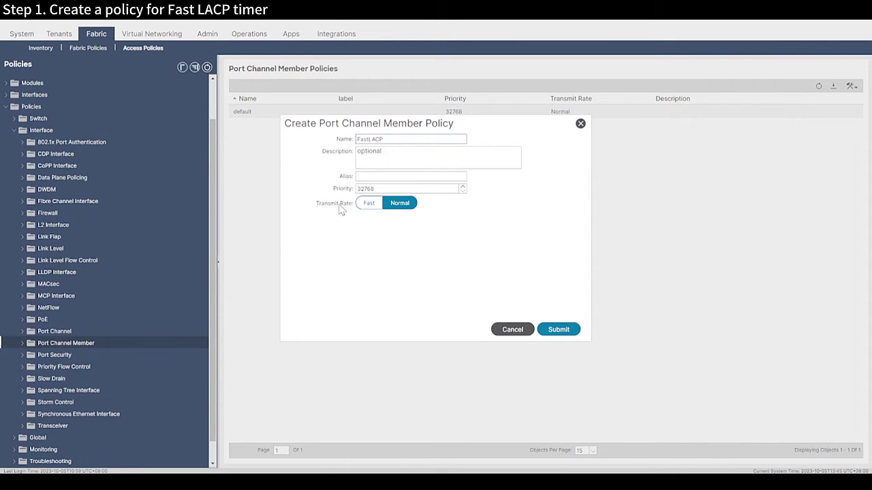
{"action": "left_click", "coordinate": [370, 205]}
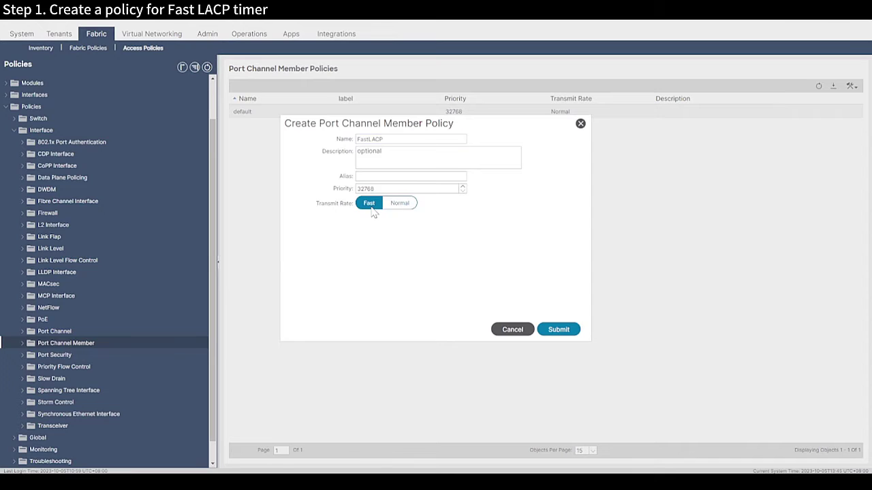
{"action": "left_click", "coordinate": [559, 330]}
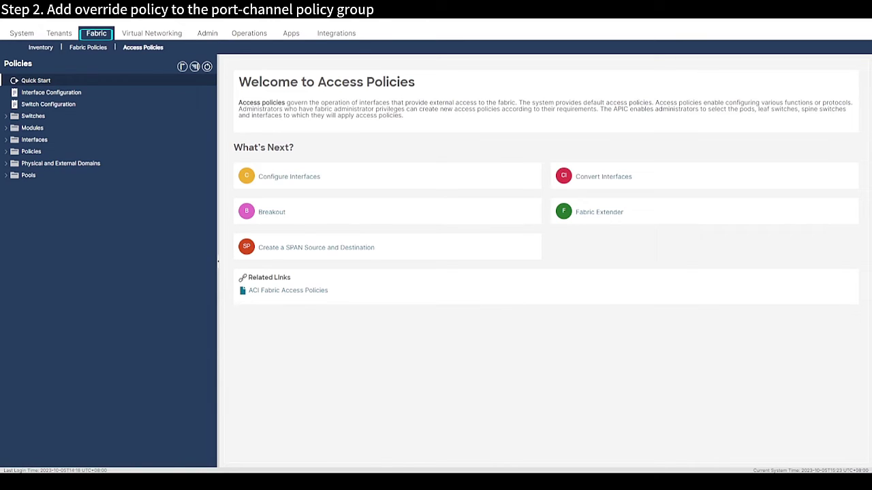
Step: Open the n7k-PC policy group under Leaf Interfaces > Policy Groups > PC Interface and show its Advanced Policies
{"action": "left_click", "coordinate": [134, 53]}
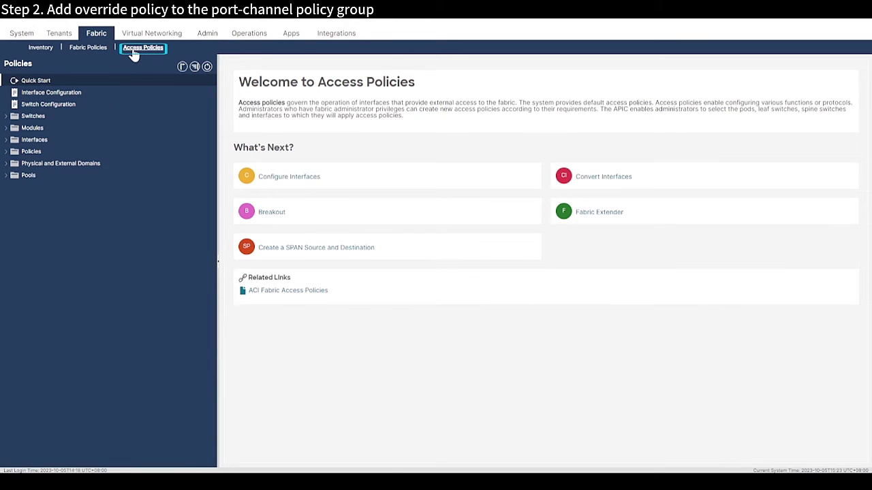
{"action": "left_click", "coordinate": [8, 143]}
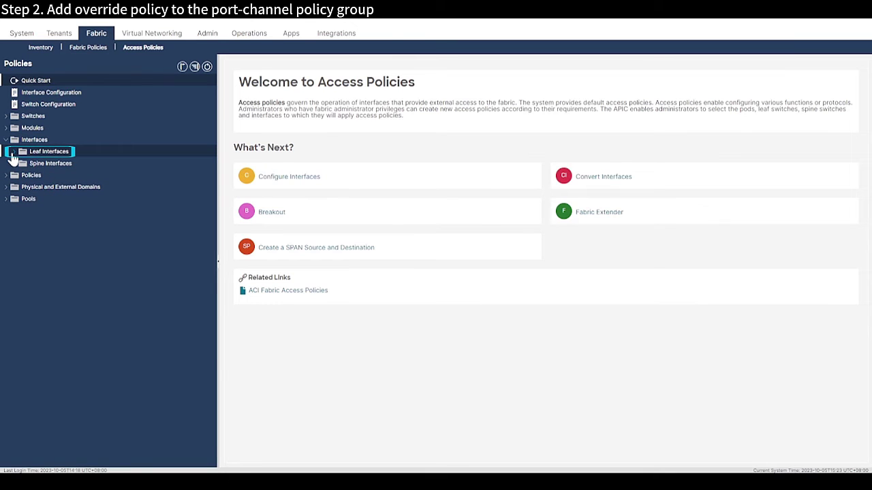
{"action": "left_click", "coordinate": [13, 152]}
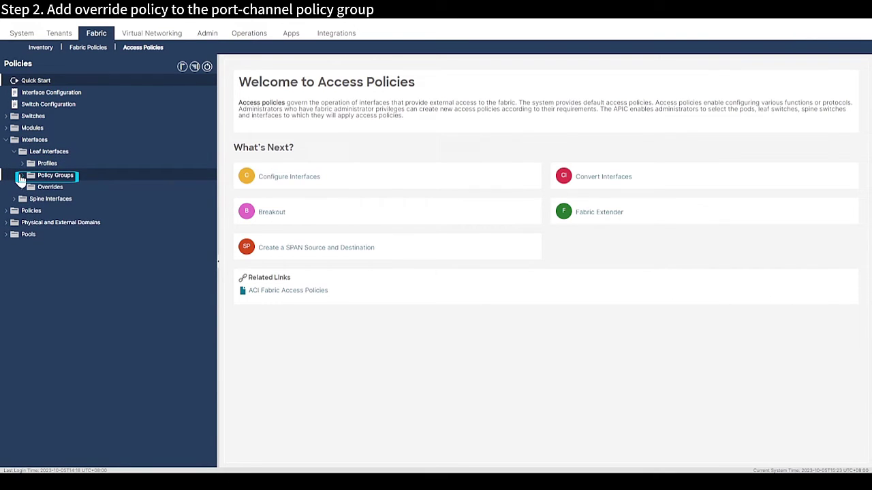
{"action": "left_click", "coordinate": [22, 176]}
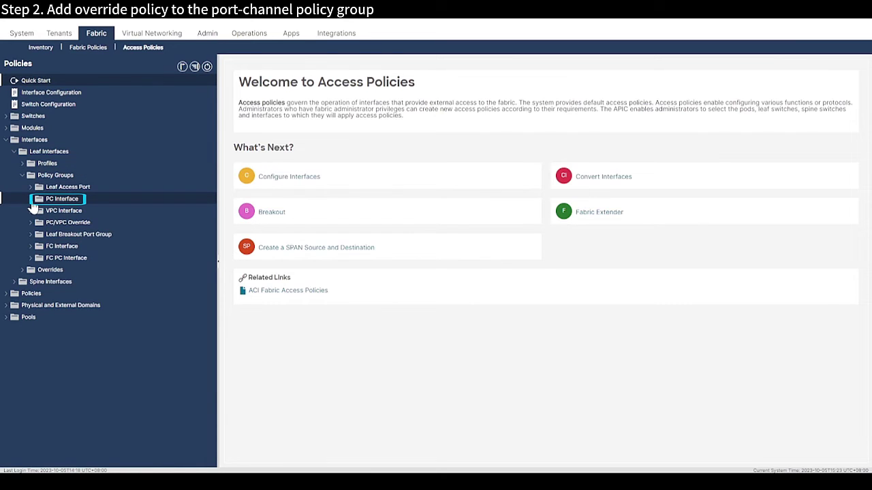
{"action": "left_click", "coordinate": [30, 200]}
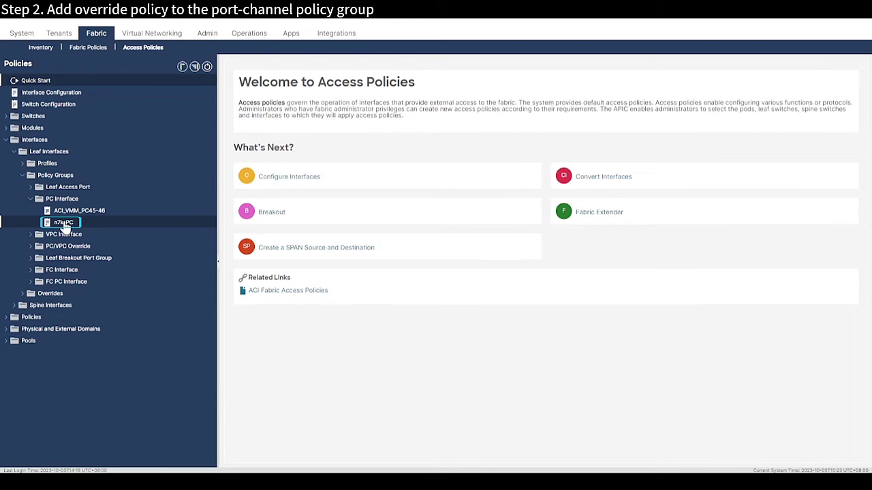
{"action": "left_click", "coordinate": [64, 225]}
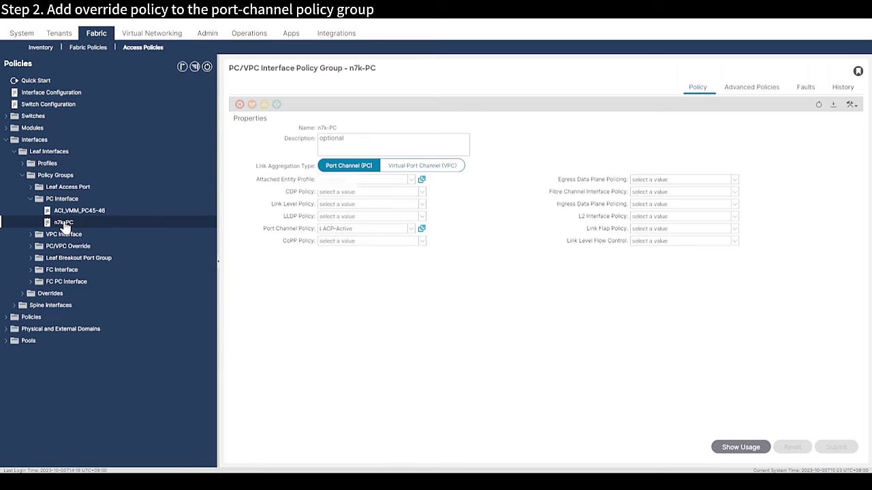
{"action": "left_click", "coordinate": [755, 92]}
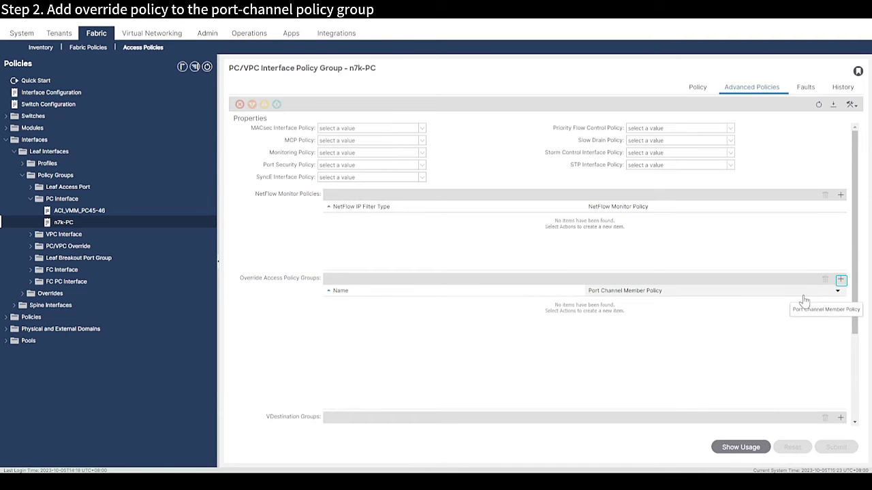
Step: Add an override policy group named 'Fast' to n7k-PC using the FastLACP member policy
{"action": "left_click", "coordinate": [842, 280]}
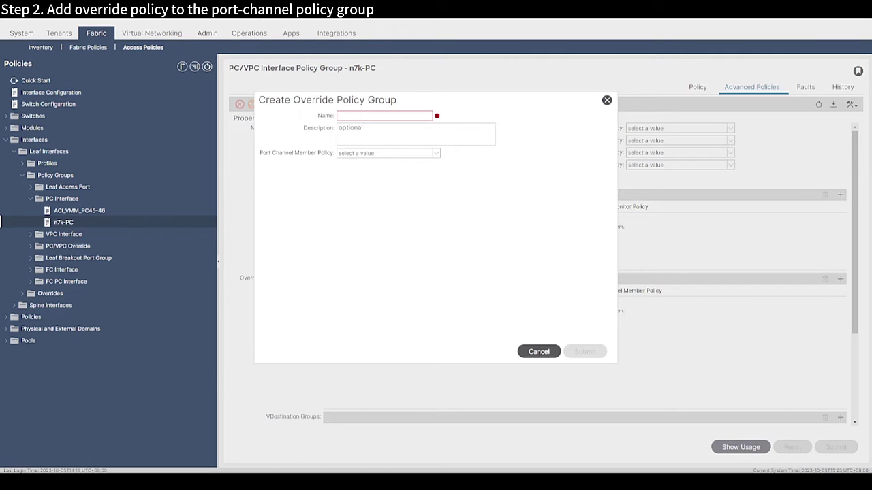
{"action": "type", "text": "Fast"}
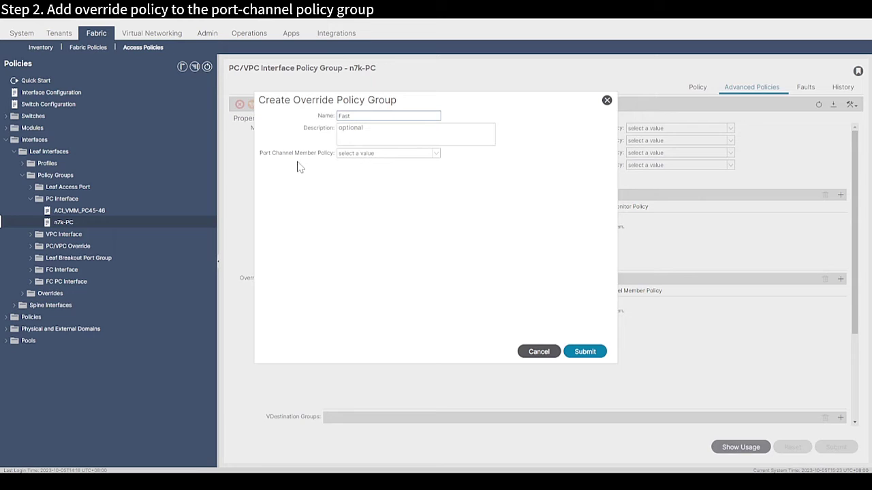
{"action": "left_click", "coordinate": [402, 155]}
{"action": "left_click", "coordinate": [402, 170]}
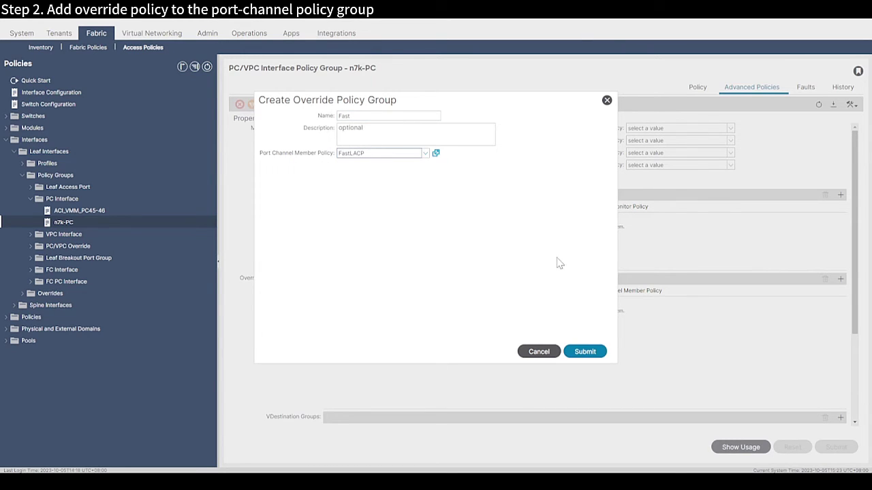
{"action": "left_click", "coordinate": [585, 352]}
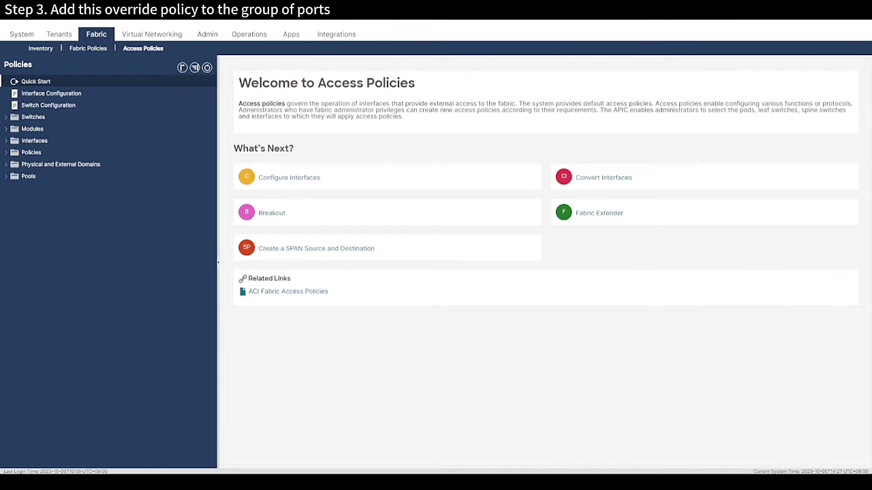
Step: Open the port17-18 selector of leaf interface profile n7k-PC and select the 1/17-18 port block
{"action": "left_click", "coordinate": [144, 49]}
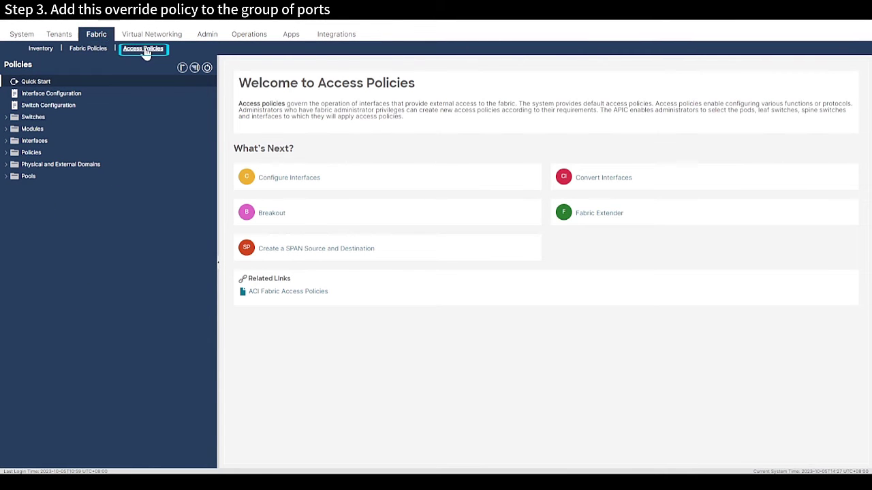
{"action": "left_click", "coordinate": [6, 142]}
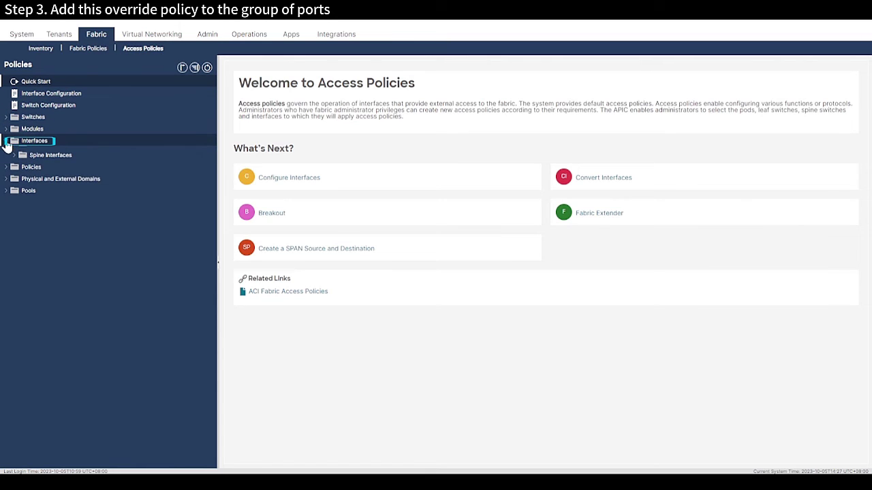
{"action": "left_click", "coordinate": [14, 154]}
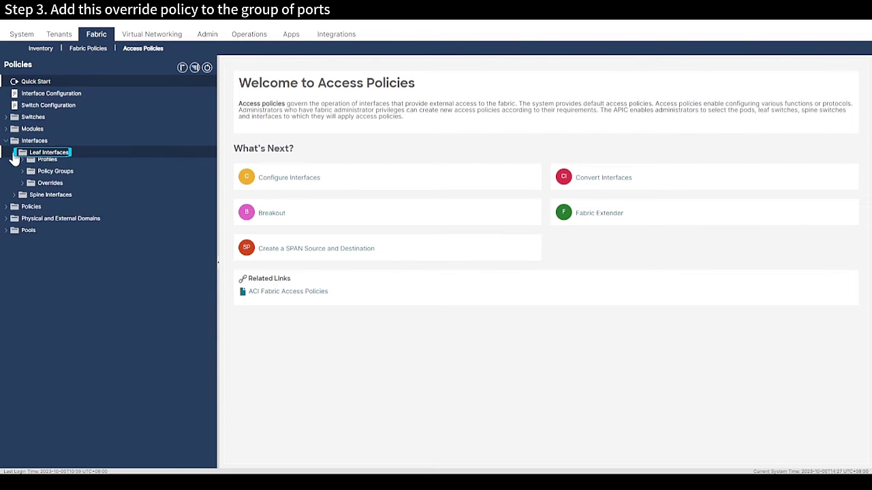
{"action": "left_click", "coordinate": [21, 166]}
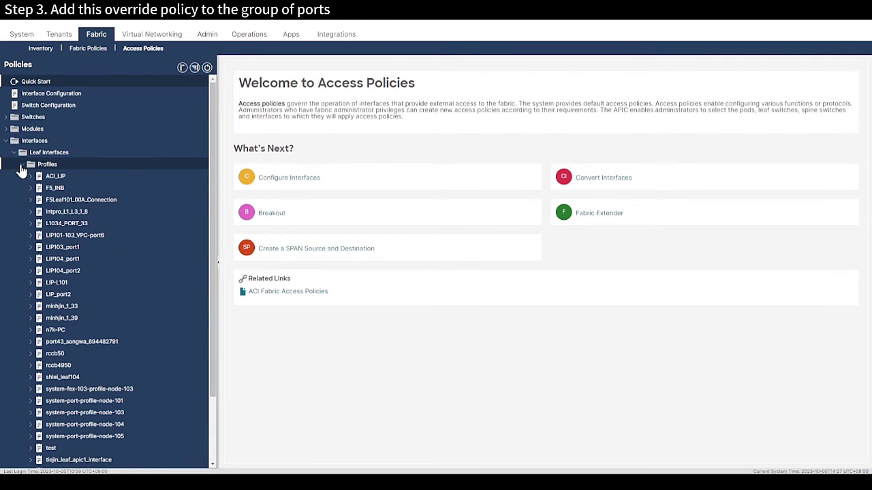
{"action": "left_click", "coordinate": [74, 331]}
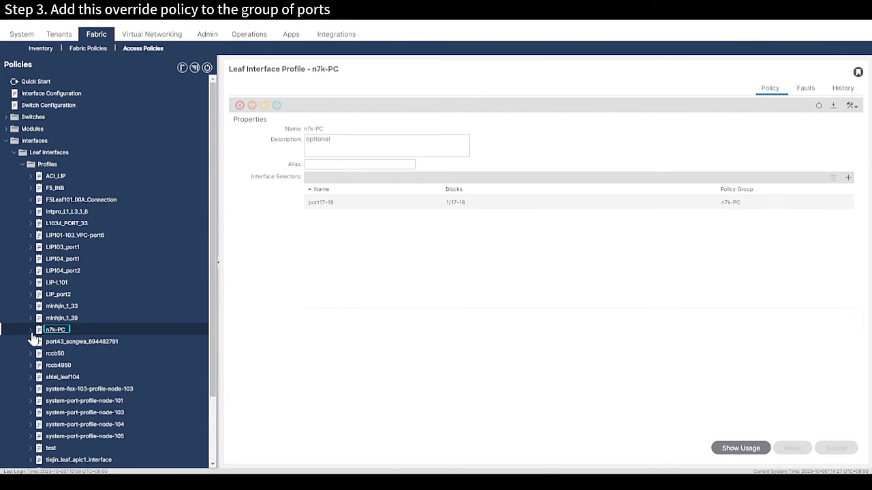
{"action": "left_click", "coordinate": [30, 331]}
{"action": "left_click", "coordinate": [65, 342]}
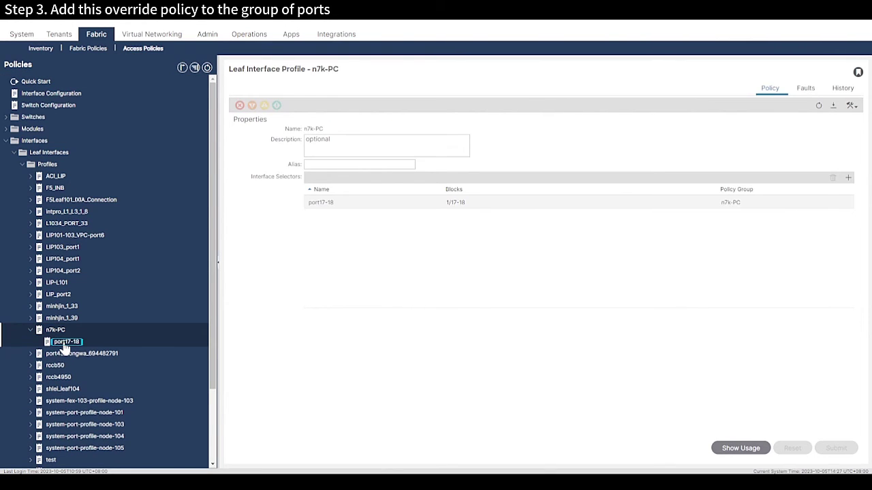
{"action": "left_click", "coordinate": [293, 191]}
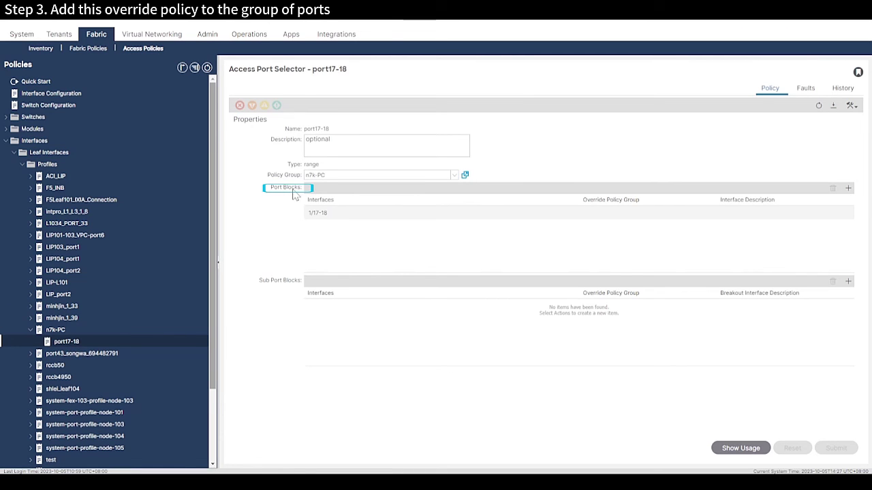
{"action": "left_click", "coordinate": [361, 215]}
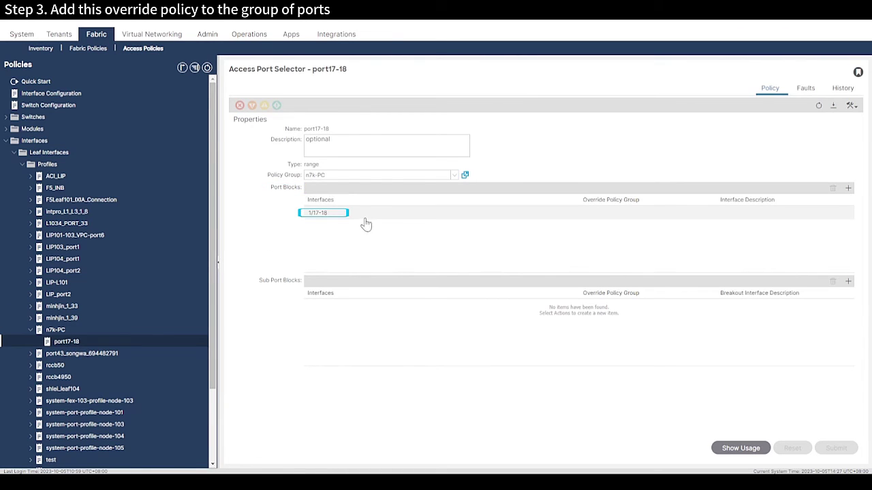
Step: Set port block 1/17-18's override policy group to Fast and accept the usage warning
{"action": "double_click", "coordinate": [376, 222]}
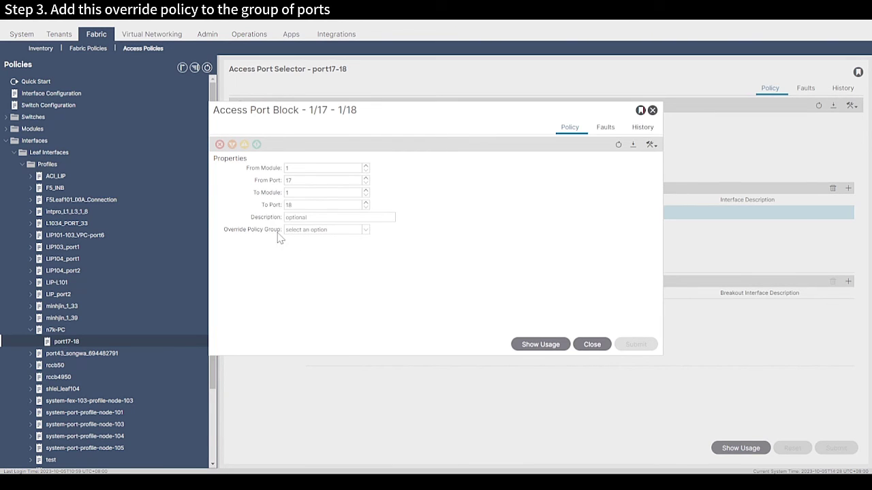
{"action": "left_click", "coordinate": [311, 235]}
{"action": "left_click", "coordinate": [317, 240]}
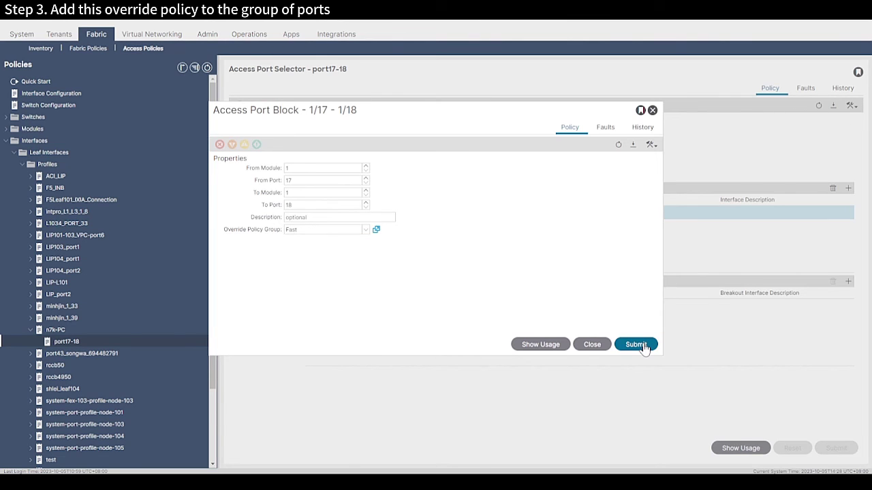
{"action": "left_click", "coordinate": [640, 345]}
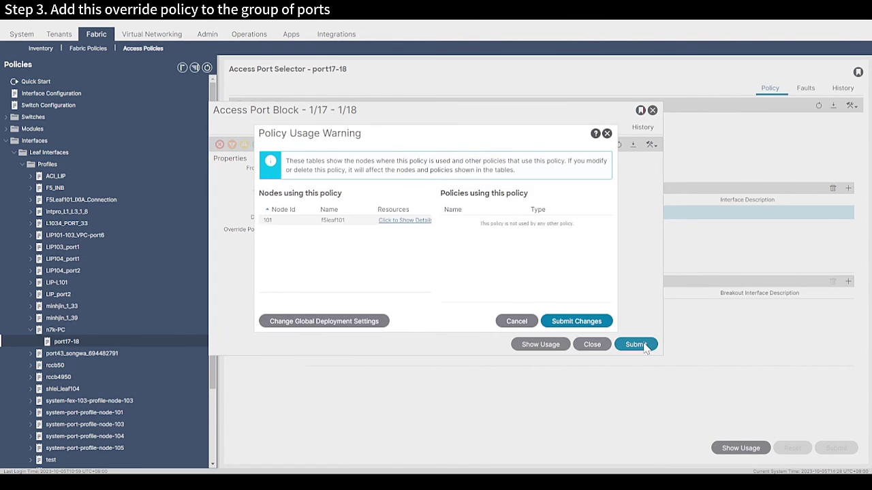
{"action": "left_click", "coordinate": [577, 322]}
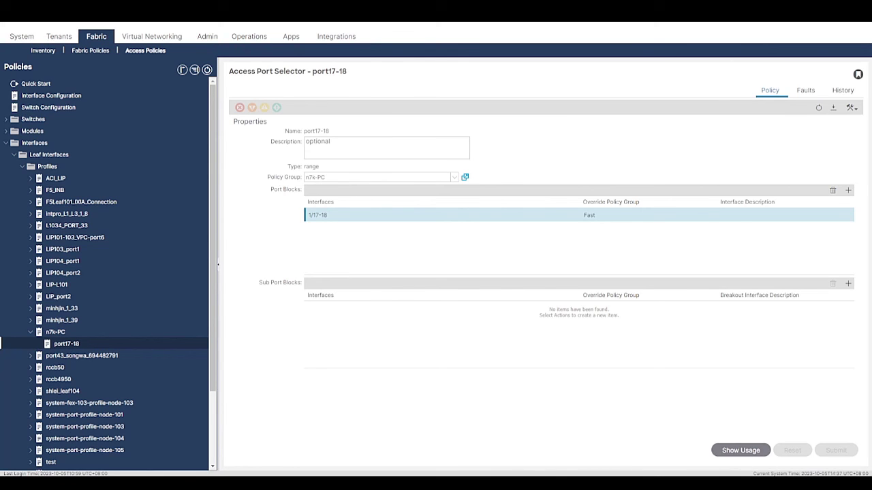
Step: In the leaf SSH session, run the LACP check for ethernet 1/17, filtering for Local|LACP
{"action": "key", "text": "alt+Tab"}
{"action": "type", "text": "show  lacp interface  ethernet 1/17 | egrep -A8  \"Local\" | egrep \"Local|LACP\""}
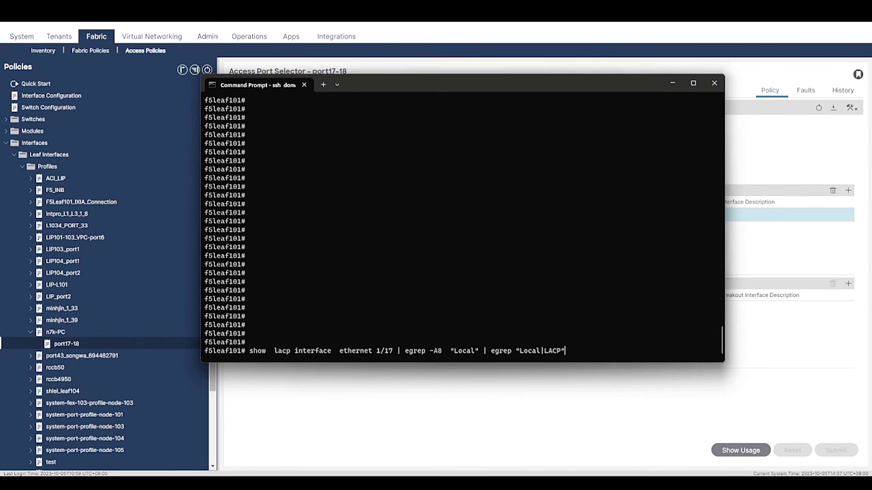
{"action": "key", "text": "Return"}
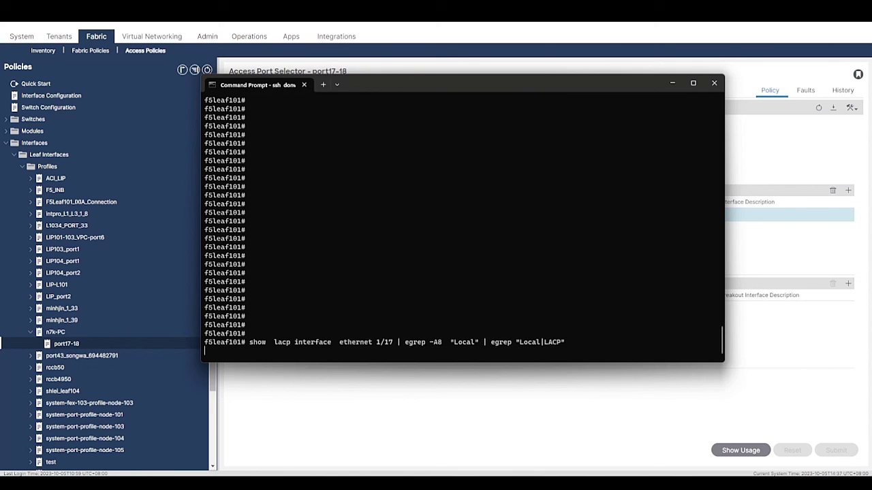
Step: Rerun the same LACP check for ethernet 1/18
{"action": "key", "text": "Return"}
{"action": "key", "text": "Up"}
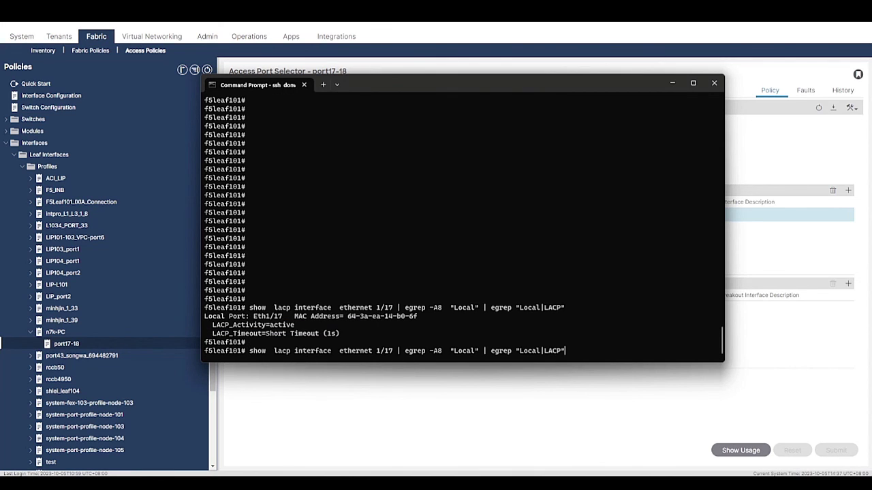
{"action": "key", "text": "Left"}
{"action": "key", "text": "Left"}
{"action": "key", "text": "Left"}
{"action": "key", "text": "BackSpace"}
{"action": "type", "text": "8"}
{"action": "key", "text": "Return"}
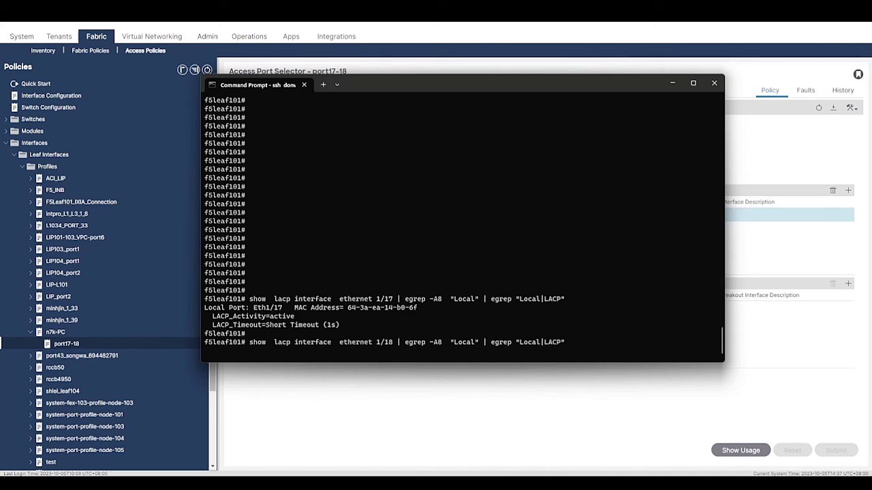